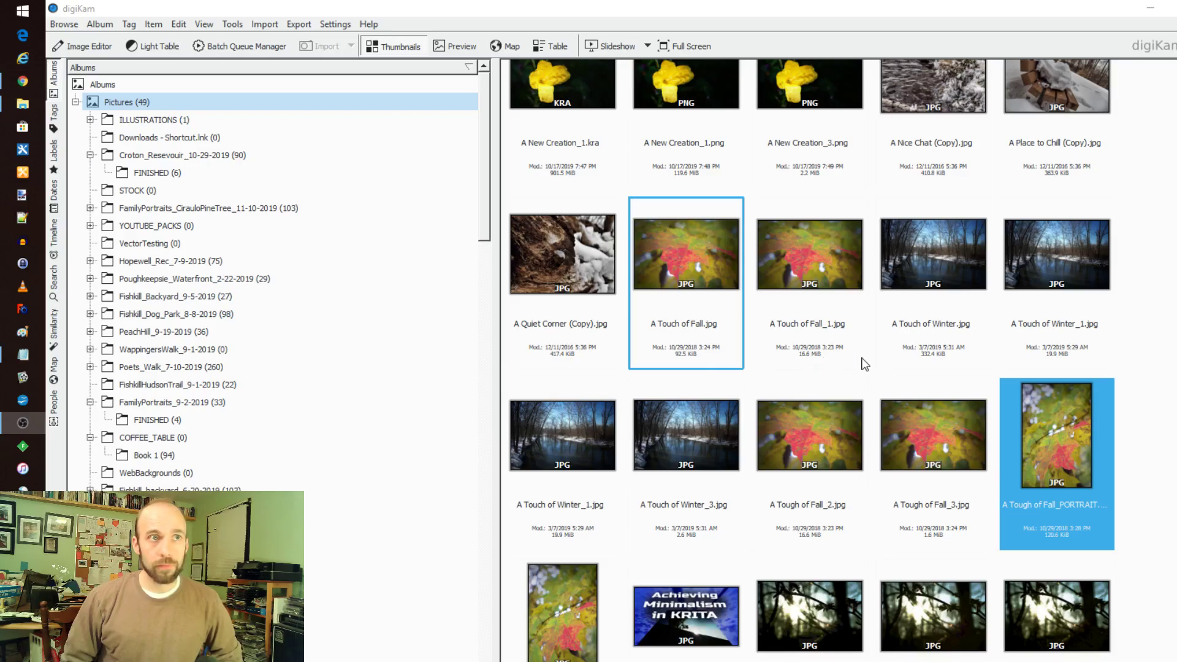
Show the View menu's slideshow, zoom and sort options, then close the Sort Items submenu.
left_click(204, 24)
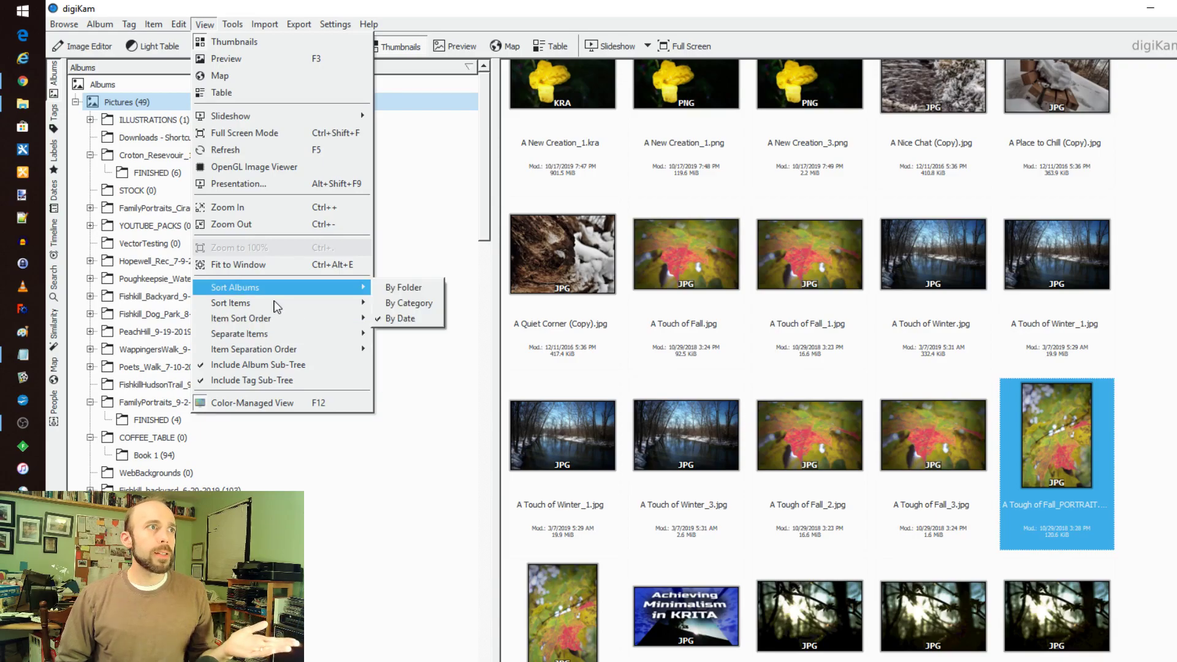
mouse_move(230, 302)
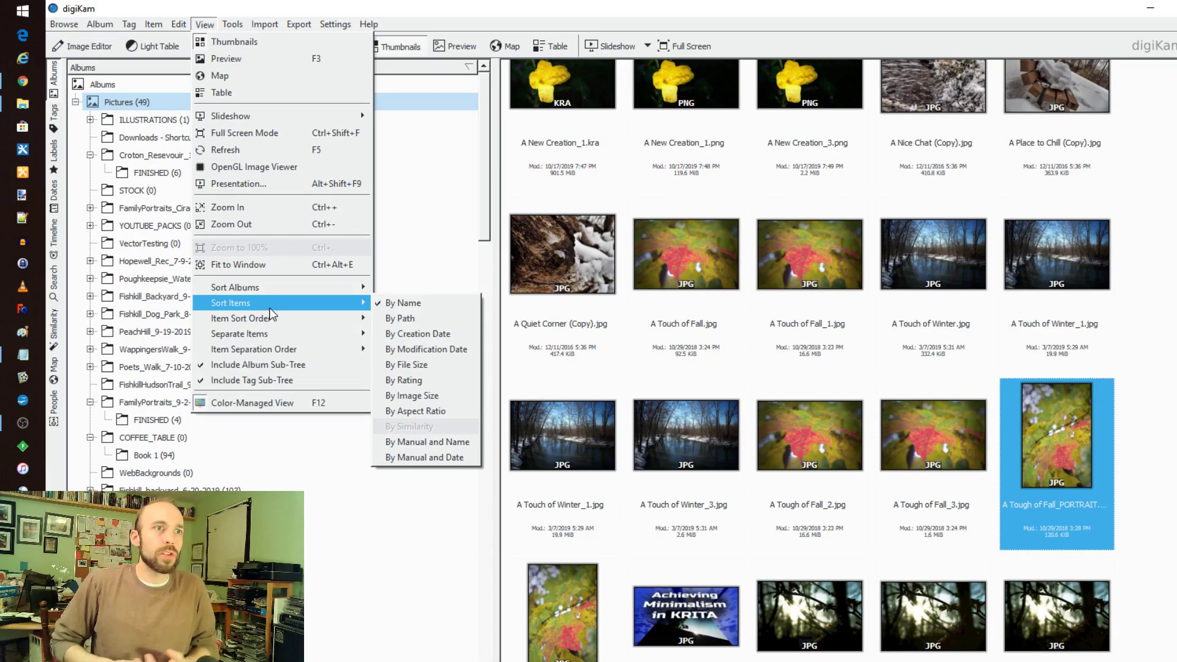
mouse_move(810, 286)
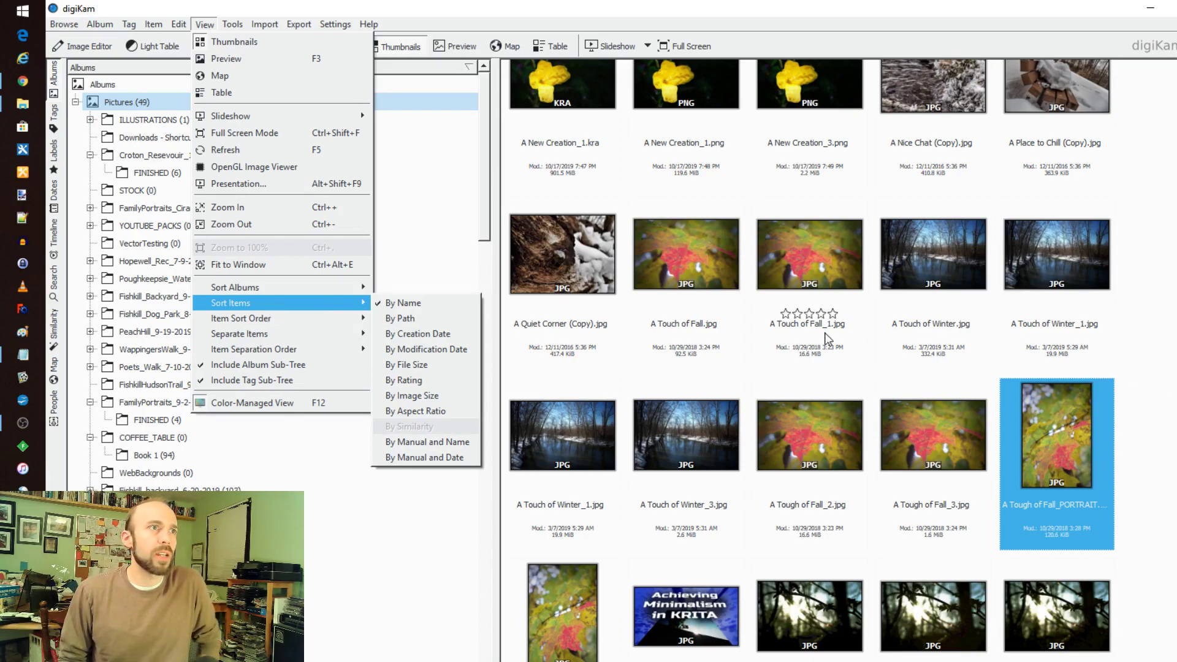
key("Escape")
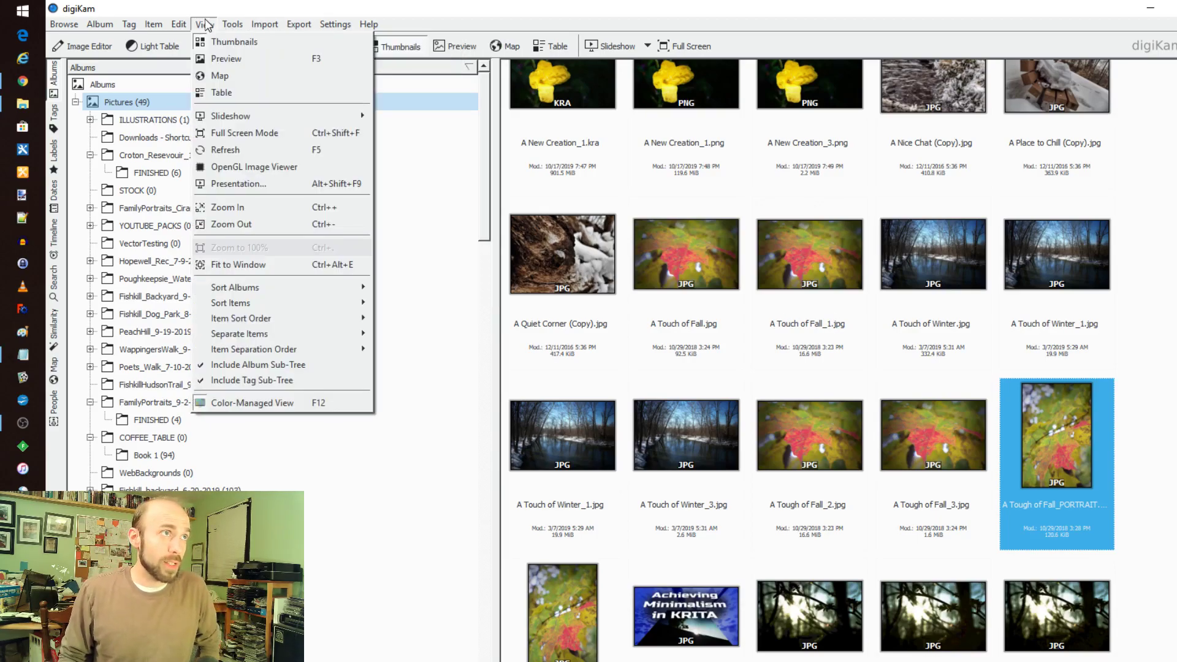
Dismiss the View menu, returning to the name-sorted Pictures thumbnails.
left_click(216, 4)
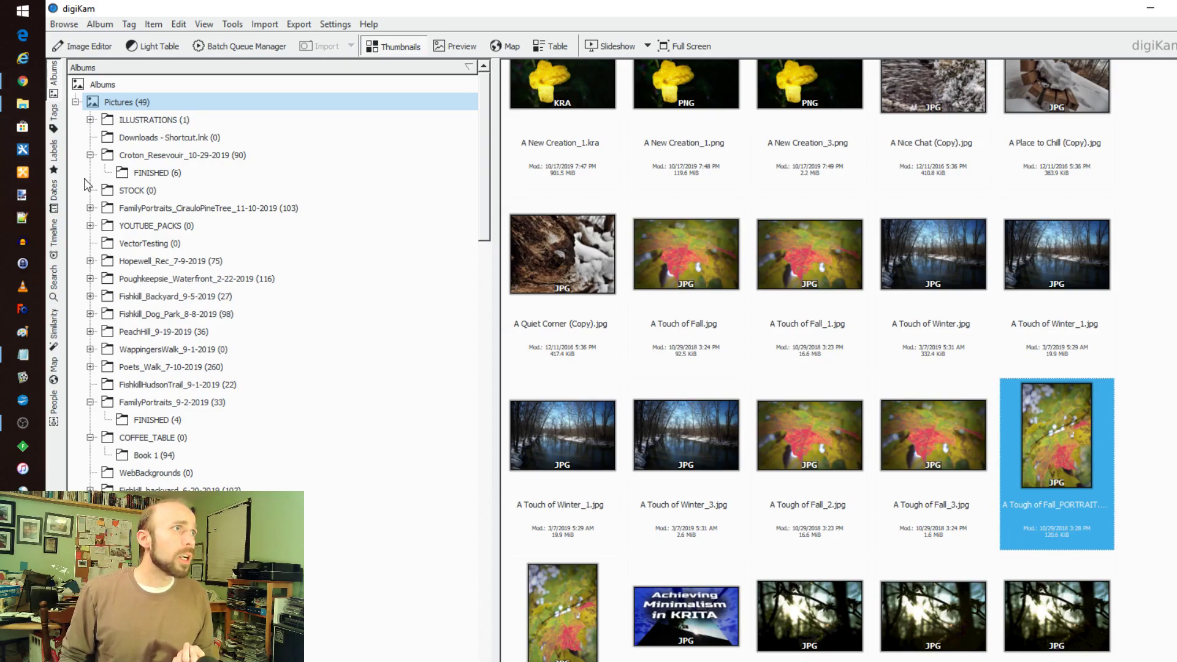
Show the Timeline with the histogram grouped by Month, listing 139 November 2019 photos.
left_click(55, 233)
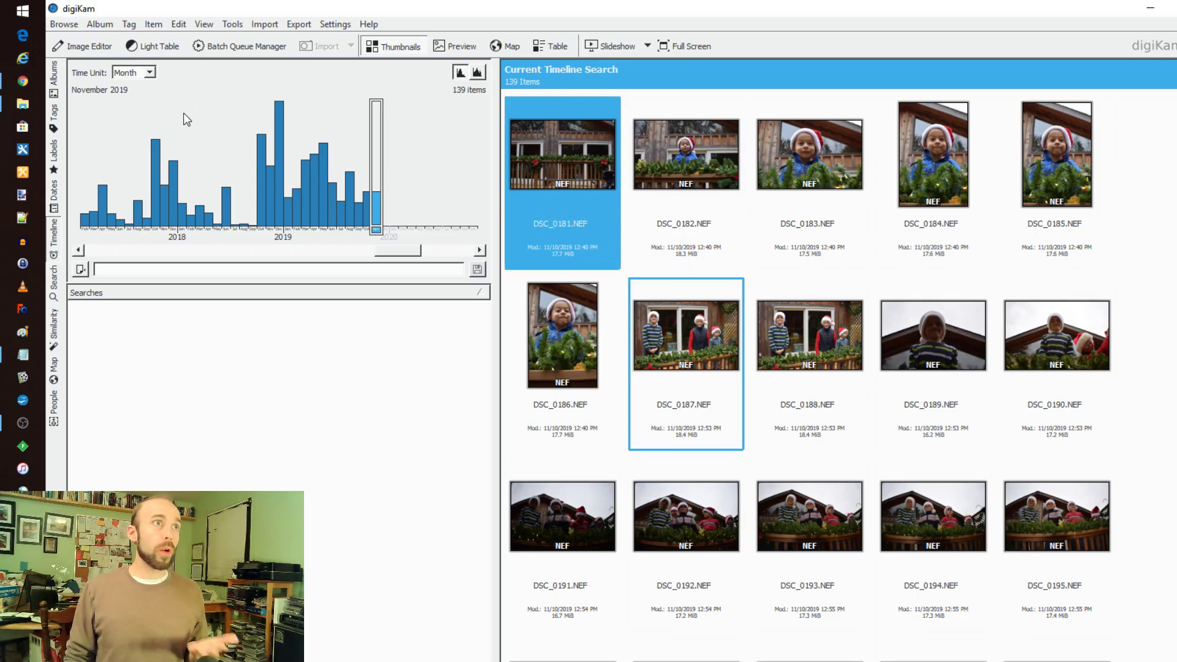
left_click(150, 73)
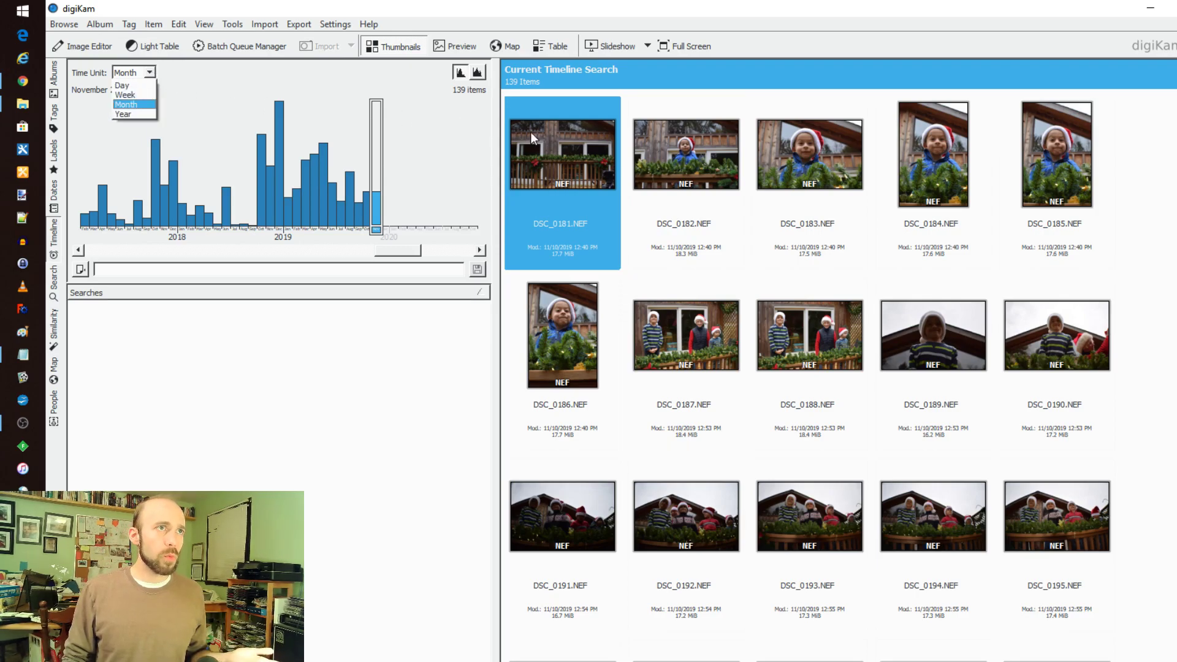
left_click(362, 88)
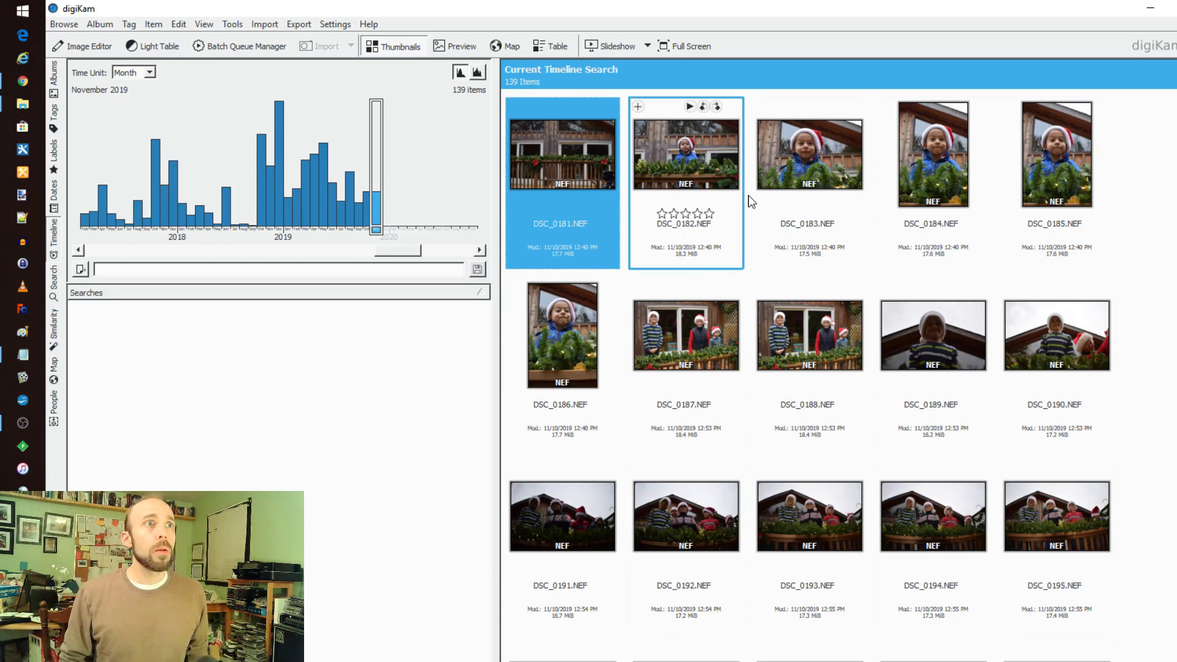
Bring up DSC_0183's context menu, then show the Search panel's 16 'dream' keyword results.
right_click(813, 175)
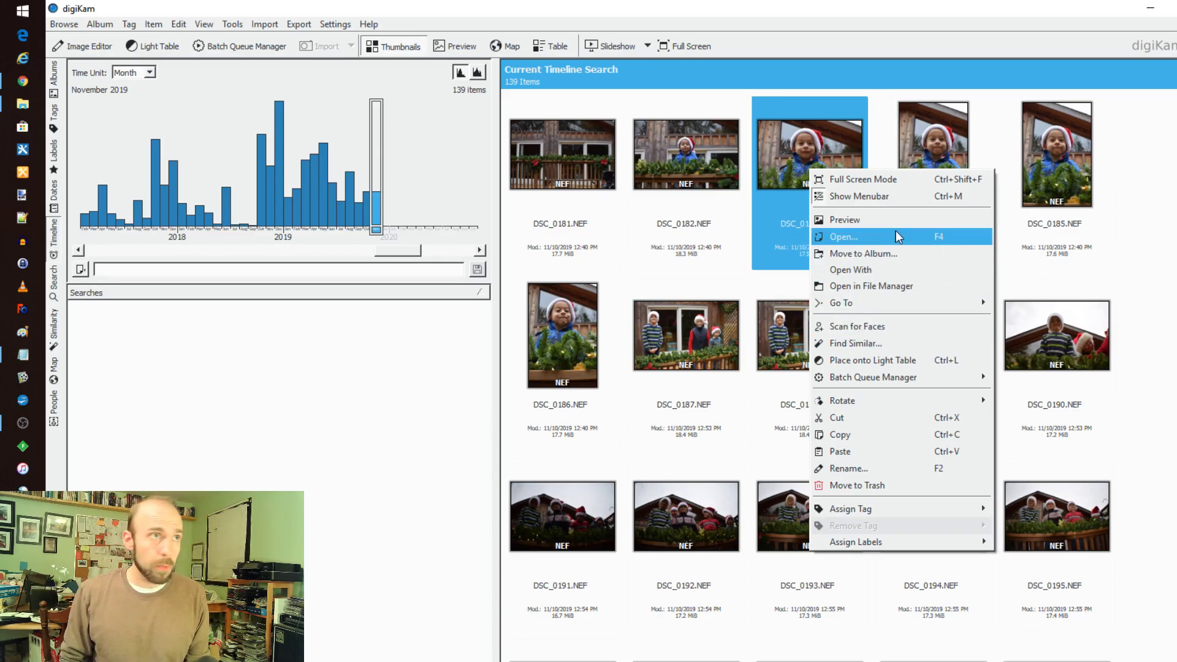
left_click(56, 288)
type("dream")
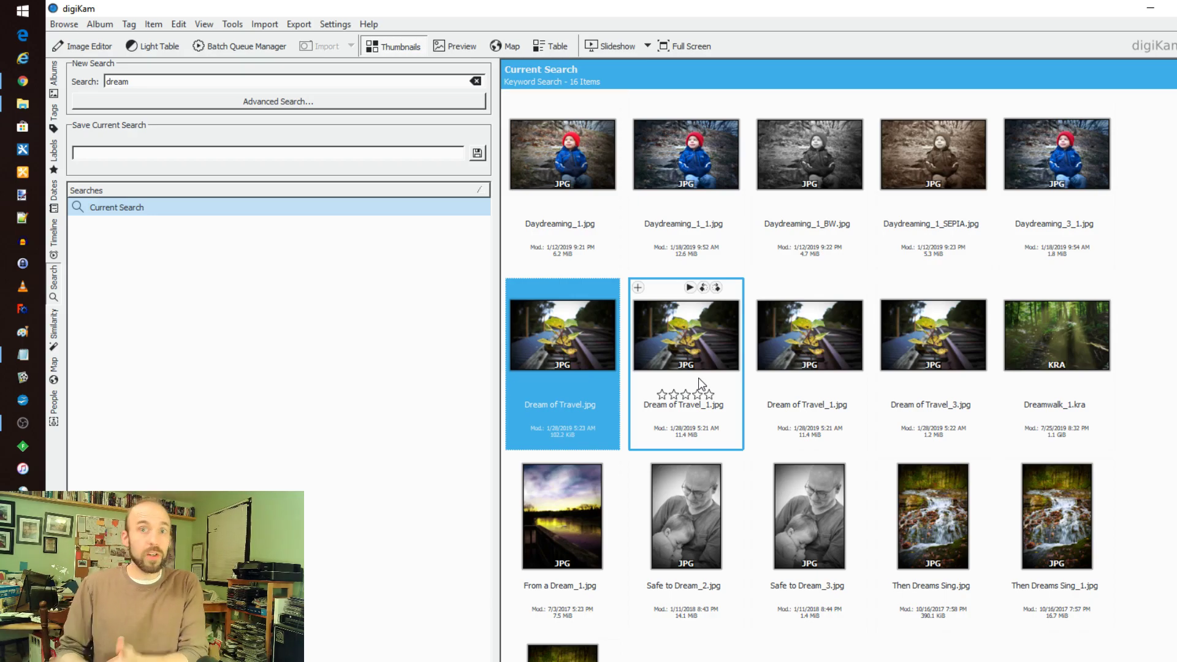
Show the Similarity panel's fuzzy image search matching 11.jpg and DSC_0293.NEF.
left_click(56, 339)
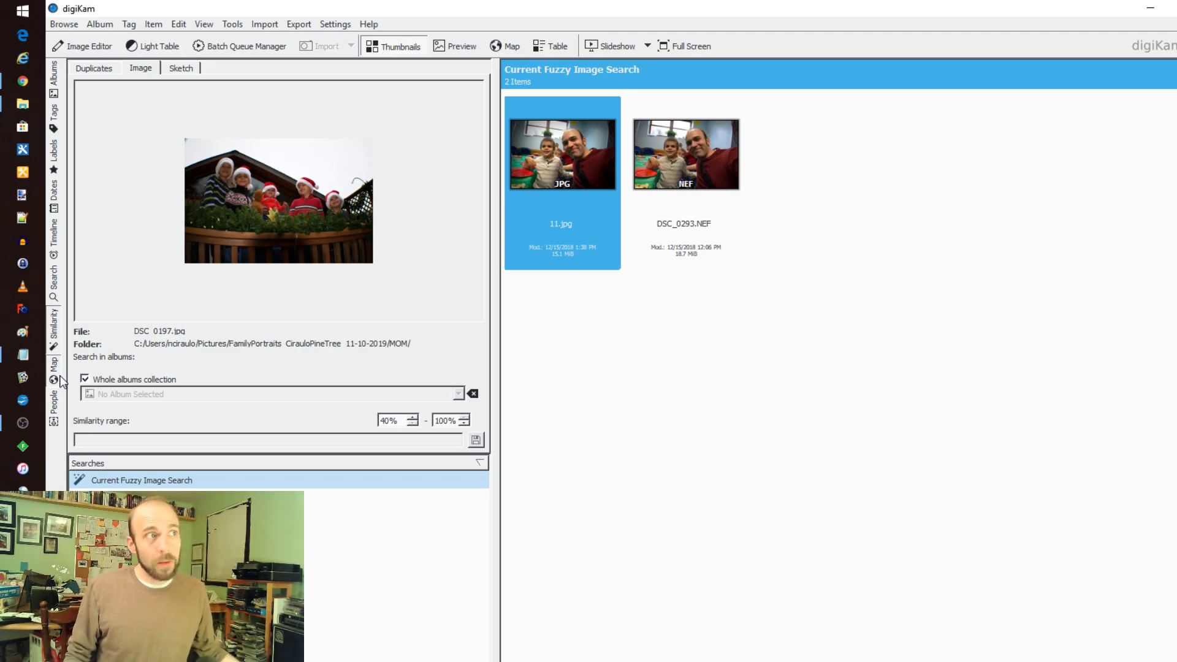
Show the Map panel's world globe, reselecting it after digiKam stops responding.
left_click(59, 376)
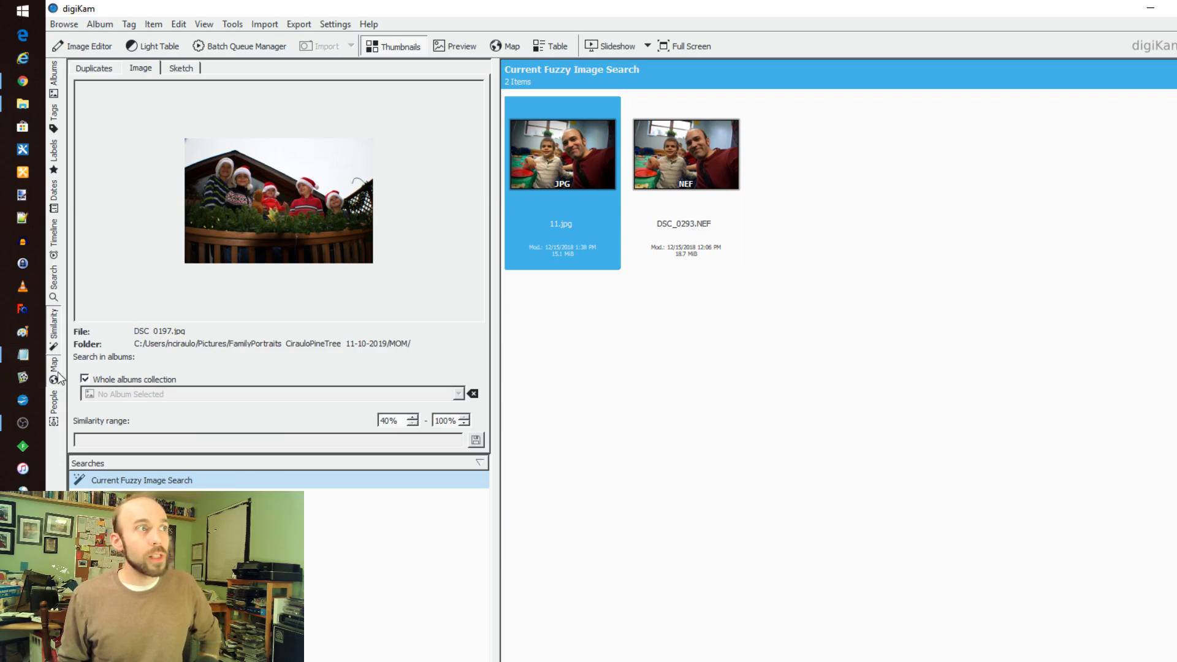
left_click(57, 372)
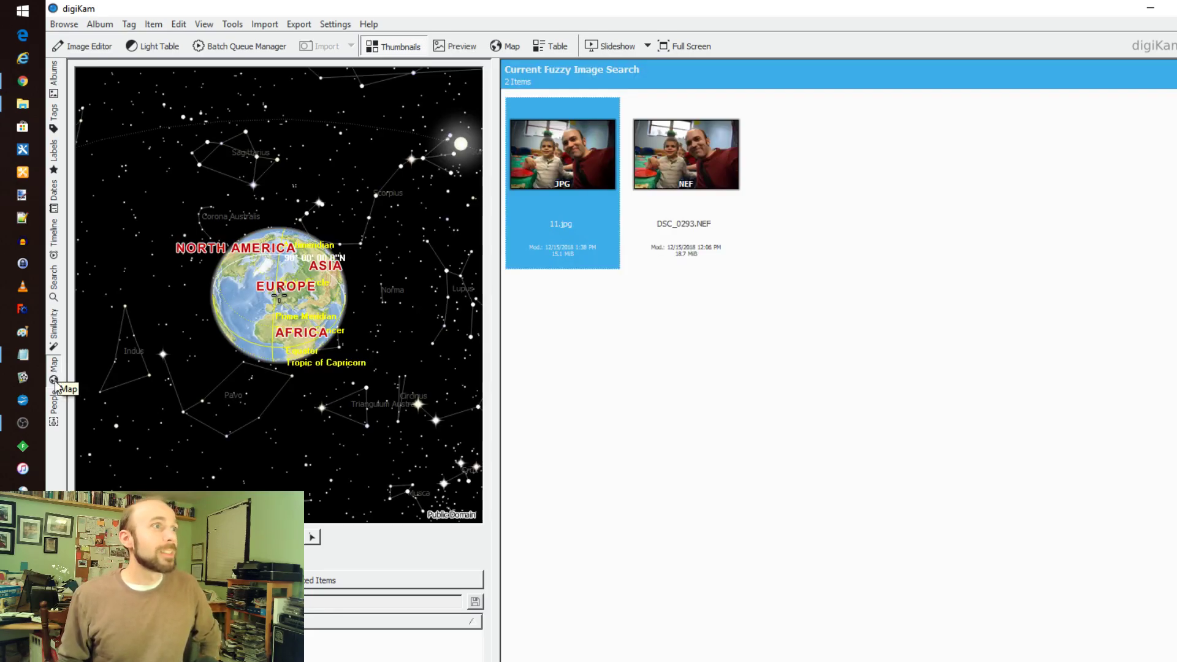
Show the People panel with its face scan option and empty tag list.
left_click(55, 422)
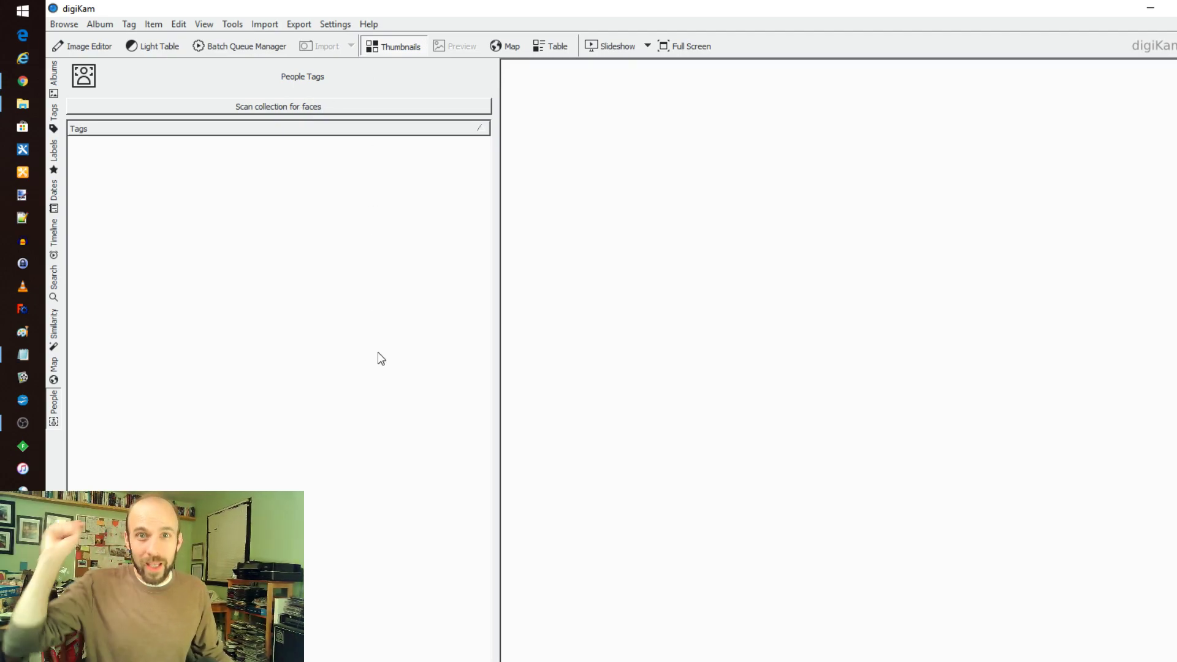
Show the Tools menu listing editor, search, maintenance and creation tools.
left_click(244, 25)
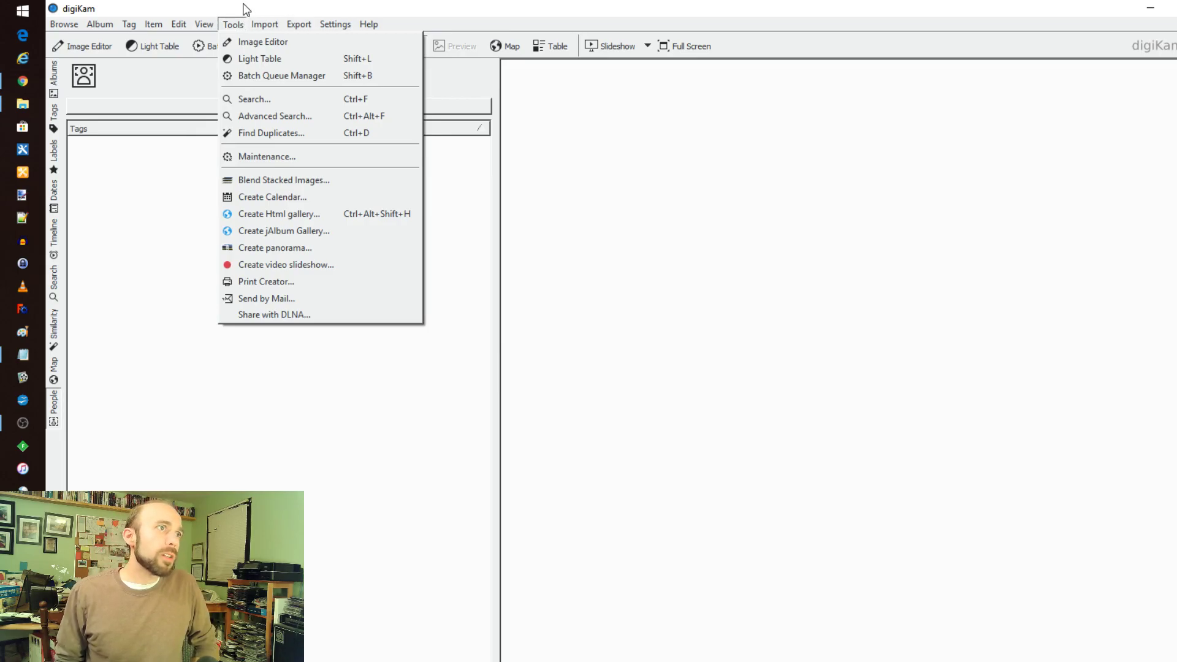
Launch Tools > Batch Queue Manager, showing an empty queue #1.
left_click(242, 75)
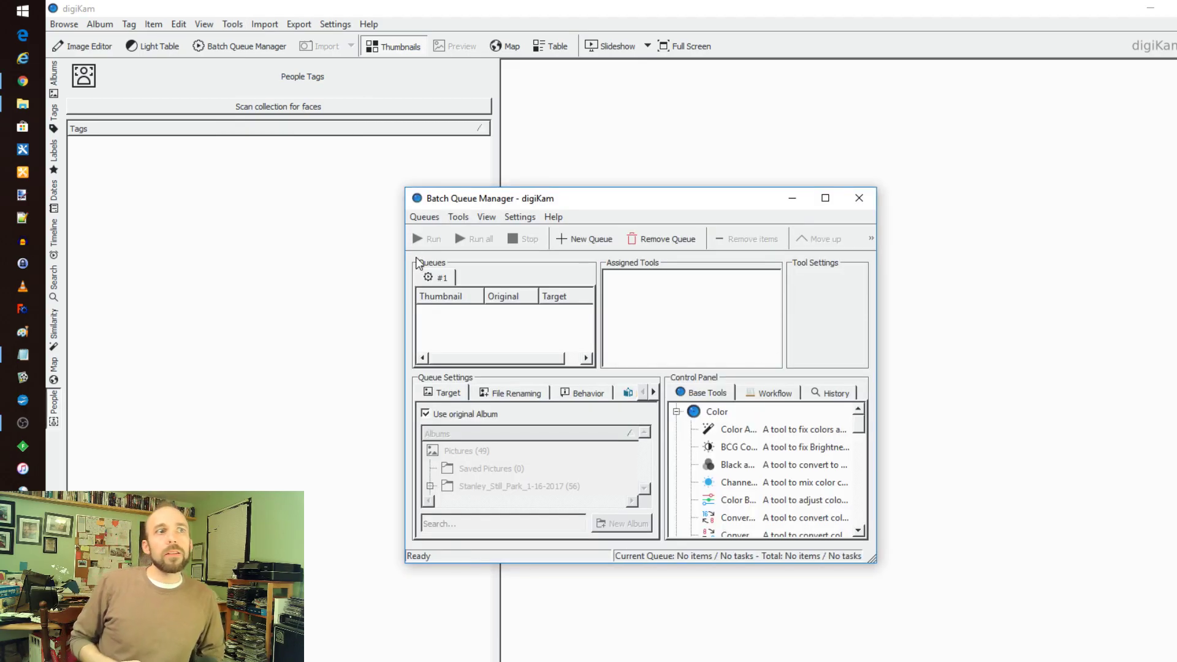